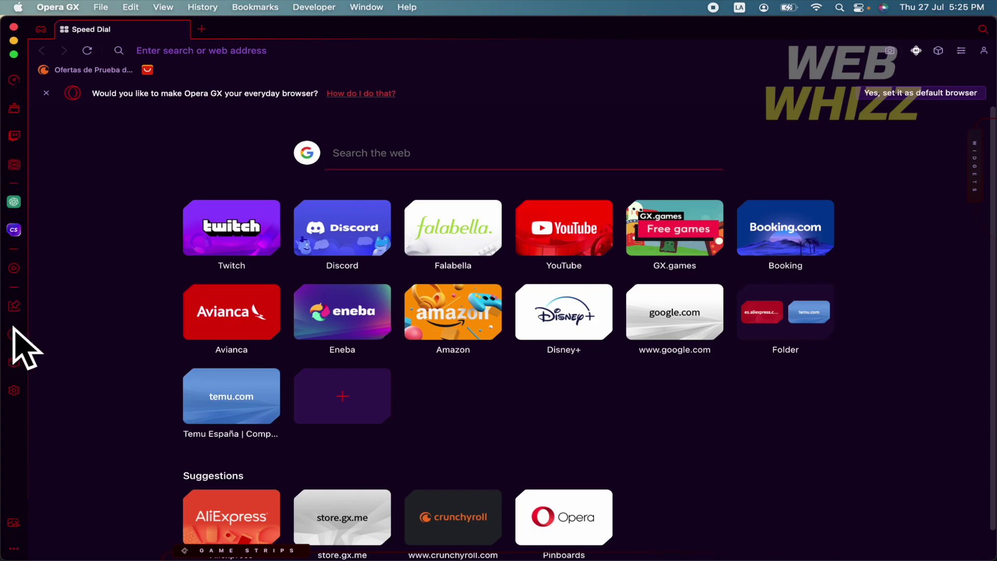
Show the Mods page, then open Settings and return through Manage Mods to Kokoshibo Theme
{"action": "left_click", "coordinate": [13, 164]}
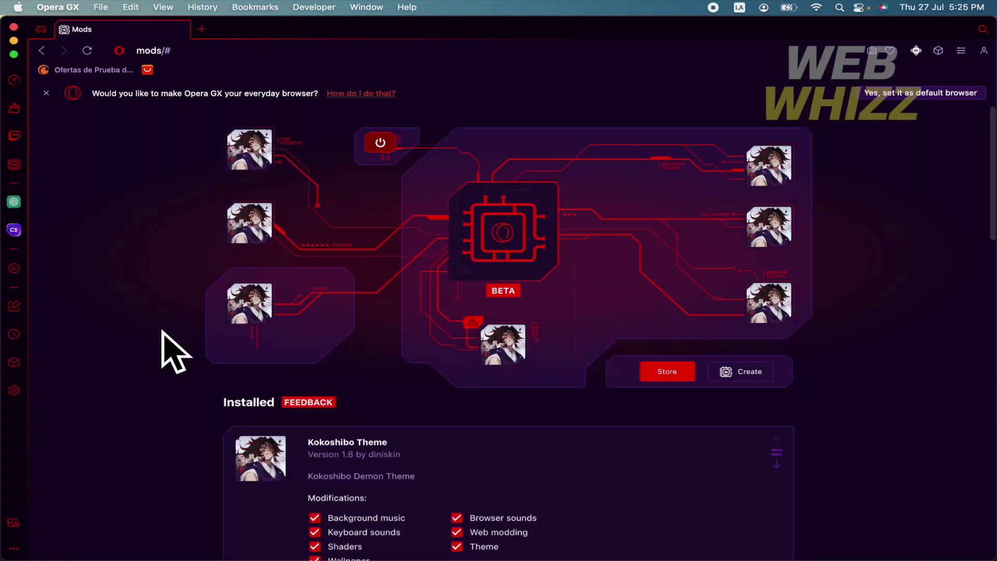
{"action": "scroll", "coordinate": [167, 351], "scroll_direction": "down", "scroll_amount": 2}
{"action": "scroll", "coordinate": [168, 351], "scroll_direction": "down", "scroll_amount": 4}
{"action": "scroll", "coordinate": [167, 351], "scroll_direction": "down", "scroll_amount": 2}
{"action": "scroll", "coordinate": [168, 351], "scroll_direction": "down", "scroll_amount": 3}
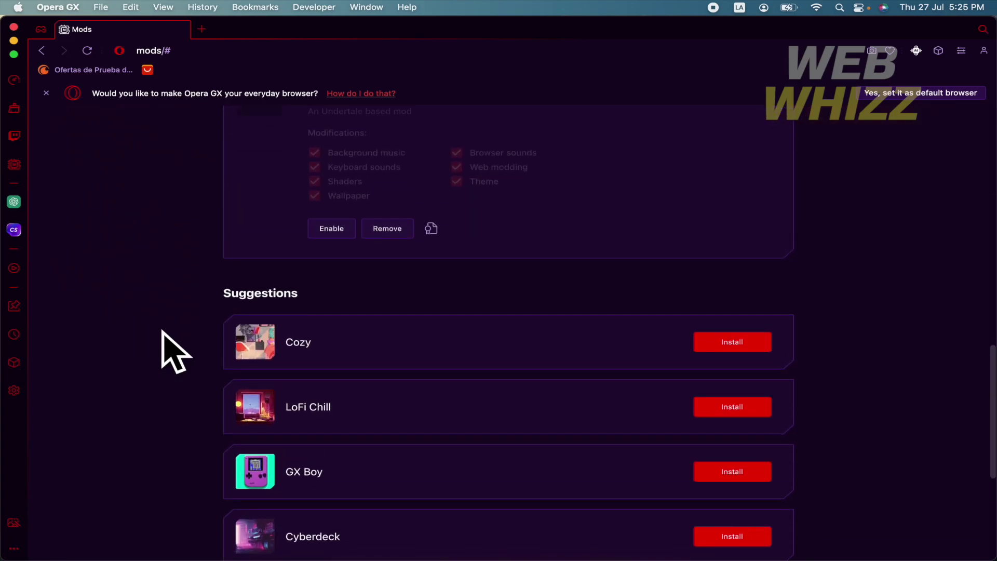
{"action": "scroll", "coordinate": [163, 331], "scroll_direction": "up", "scroll_amount": 10}
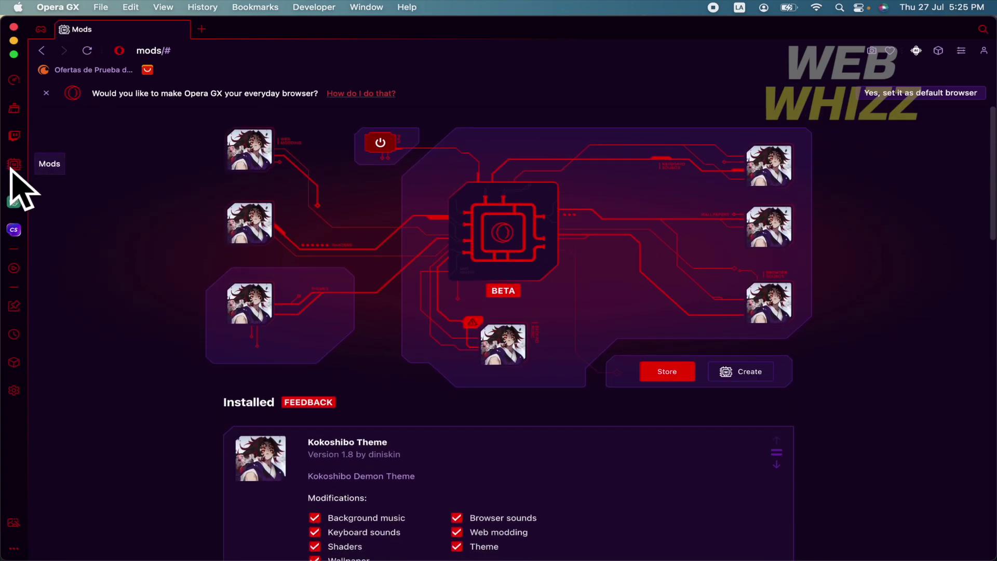
{"action": "left_click", "coordinate": [14, 390]}
{"action": "scroll", "coordinate": [330, 395], "scroll_direction": "down", "scroll_amount": 1}
{"action": "scroll", "coordinate": [327, 393], "scroll_direction": "down", "scroll_amount": 4}
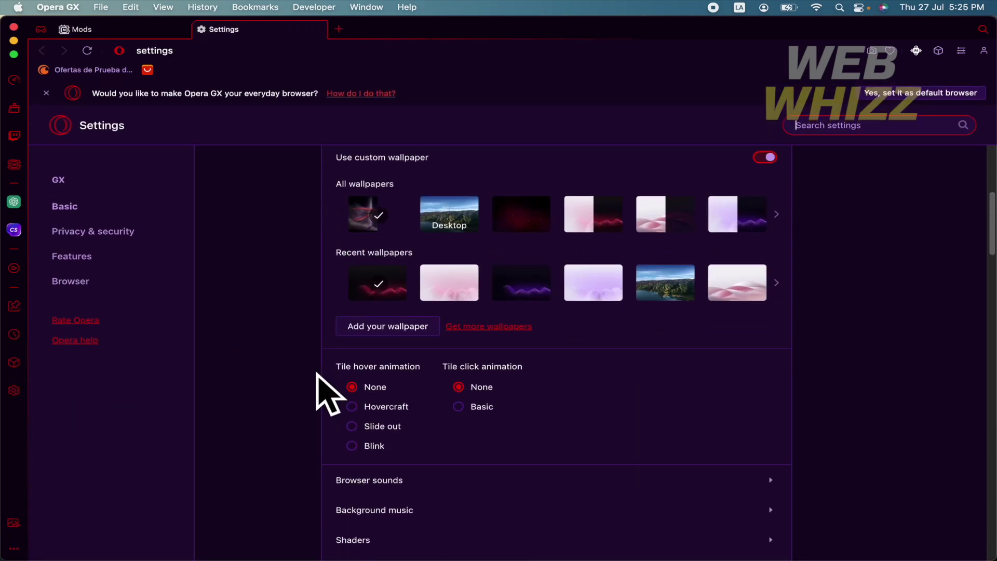
{"action": "scroll", "coordinate": [315, 377], "scroll_direction": "down", "scroll_amount": 4}
{"action": "scroll", "coordinate": [305, 398], "scroll_direction": "down", "scroll_amount": 3}
{"action": "scroll", "coordinate": [298, 416], "scroll_direction": "down", "scroll_amount": 2}
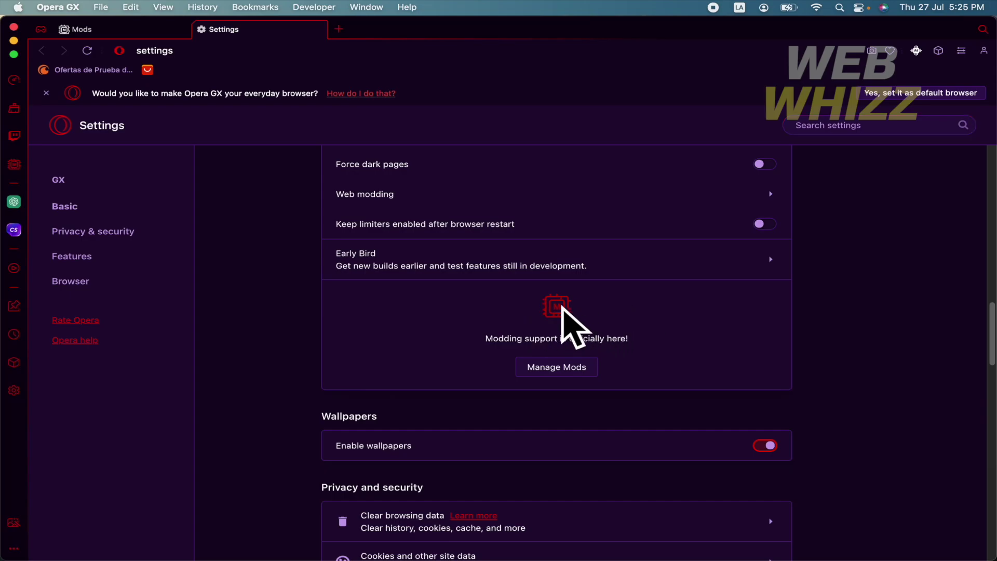
{"action": "left_click", "coordinate": [555, 370]}
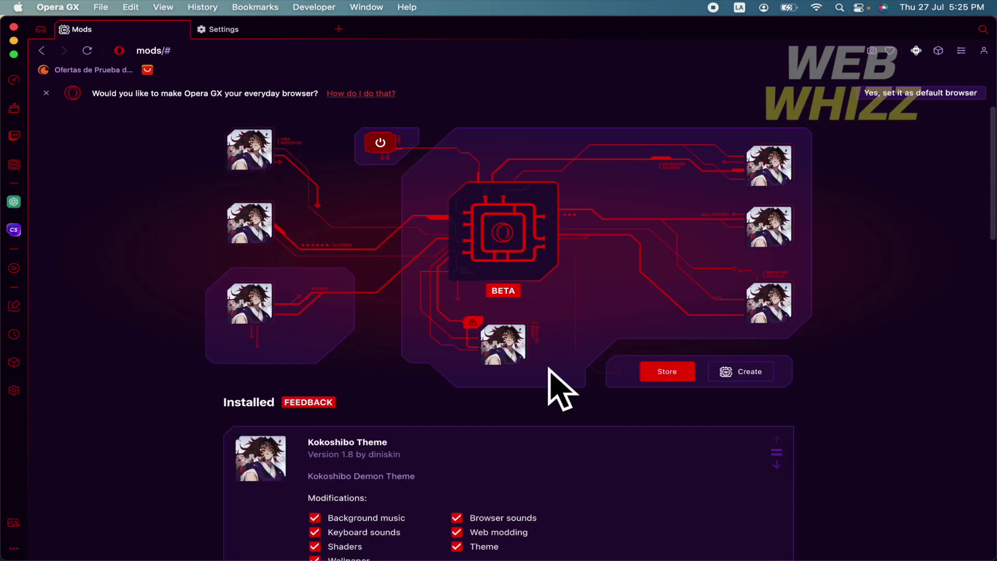
{"action": "scroll", "coordinate": [538, 417], "scroll_direction": "down", "scroll_amount": 5}
{"action": "scroll", "coordinate": [534, 424], "scroll_direction": "down", "scroll_amount": 10}
{"action": "scroll", "coordinate": [535, 423], "scroll_direction": "up", "scroll_amount": 10}
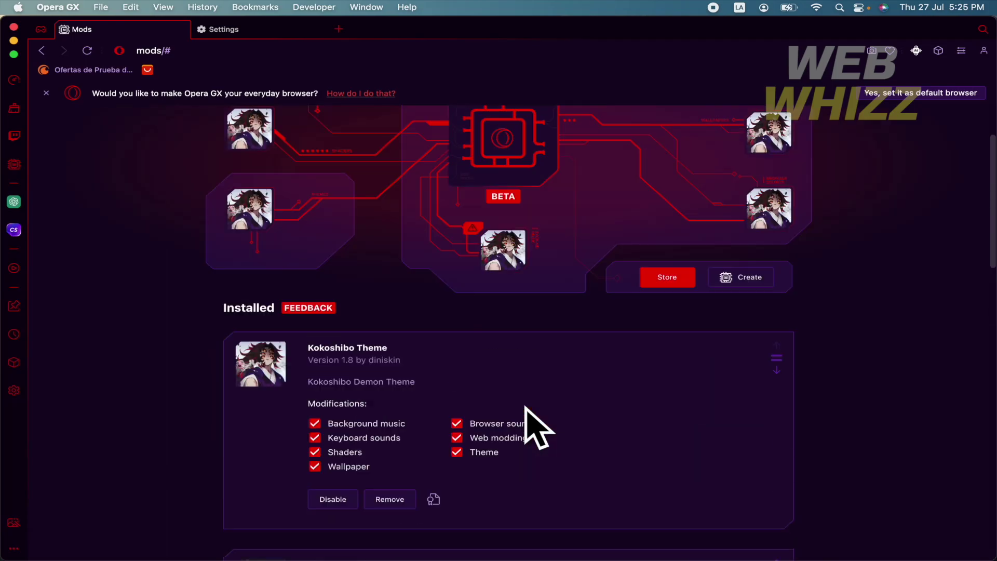
{"action": "scroll", "coordinate": [532, 424], "scroll_direction": "up", "scroll_amount": 5}
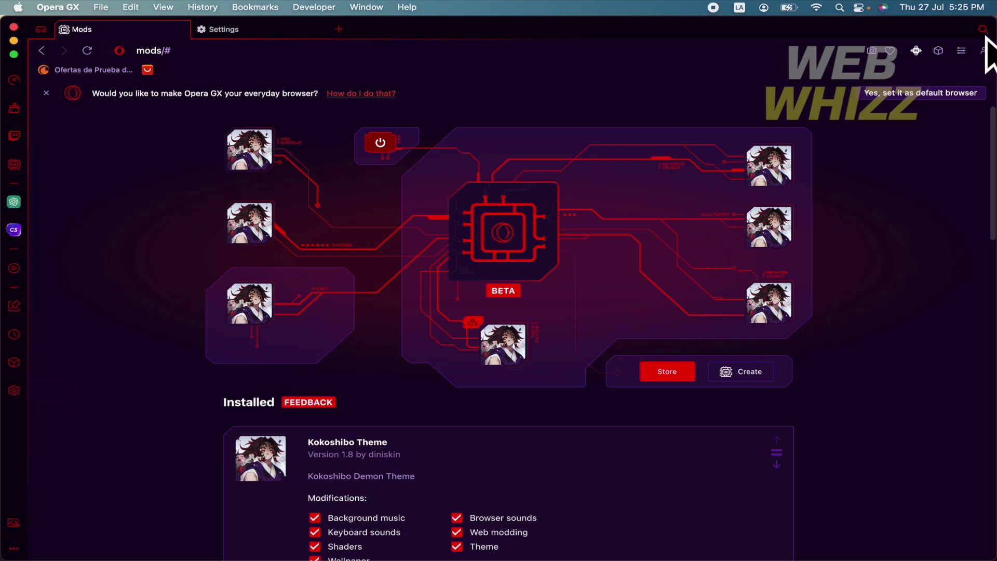
Open full browser settings from Easy Setup in a new tab, then switch back to Mods
{"action": "left_click", "coordinate": [963, 53]}
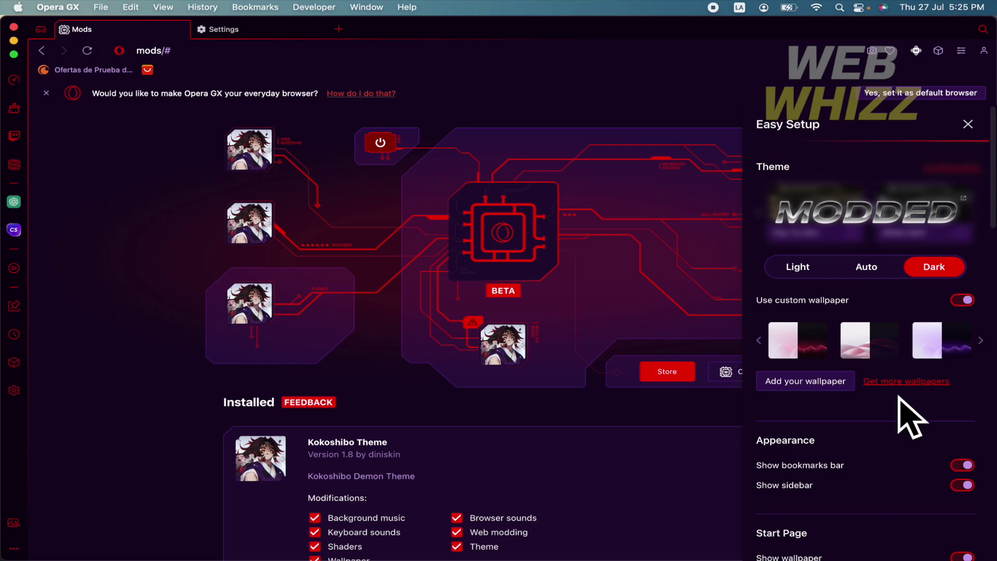
{"action": "scroll", "coordinate": [904, 405], "scroll_direction": "down", "scroll_amount": 5}
{"action": "scroll", "coordinate": [905, 414], "scroll_direction": "down", "scroll_amount": 3}
{"action": "scroll", "coordinate": [908, 405], "scroll_direction": "down", "scroll_amount": 8}
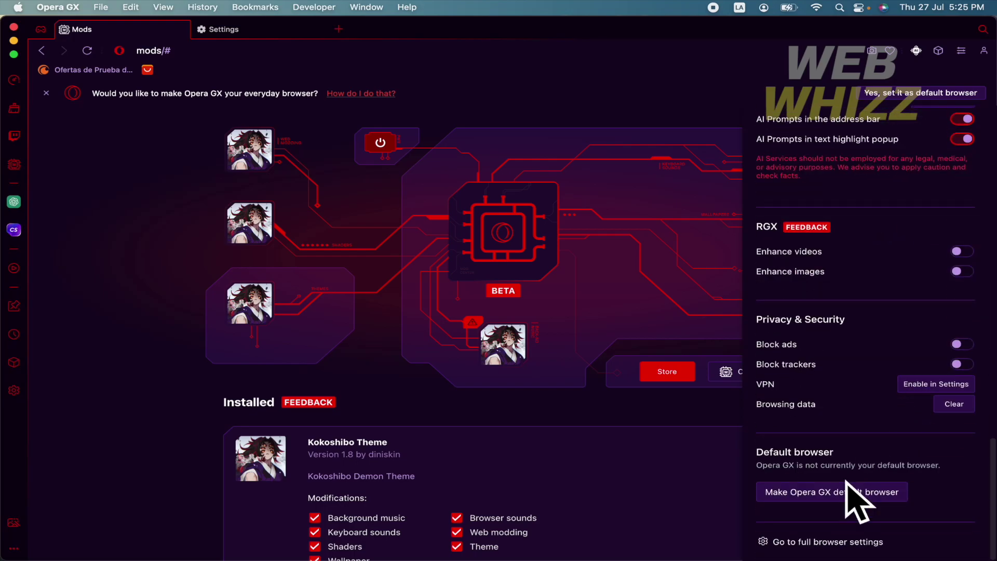
{"action": "left_click", "coordinate": [840, 546]}
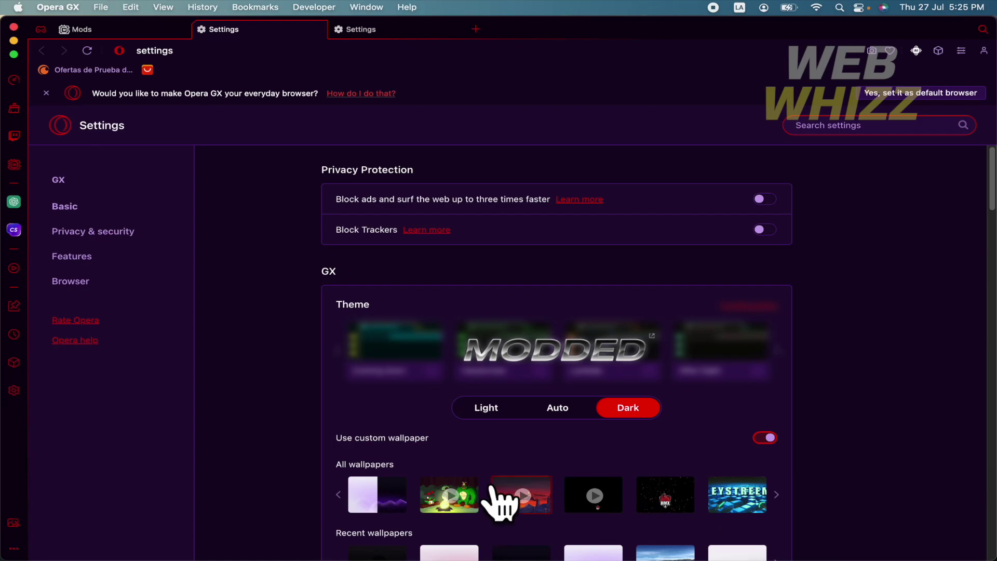
{"action": "scroll", "coordinate": [807, 439], "scroll_direction": "down", "scroll_amount": 5}
{"action": "scroll", "coordinate": [806, 439], "scroll_direction": "down", "scroll_amount": 10}
{"action": "scroll", "coordinate": [806, 439], "scroll_direction": "down", "scroll_amount": 5}
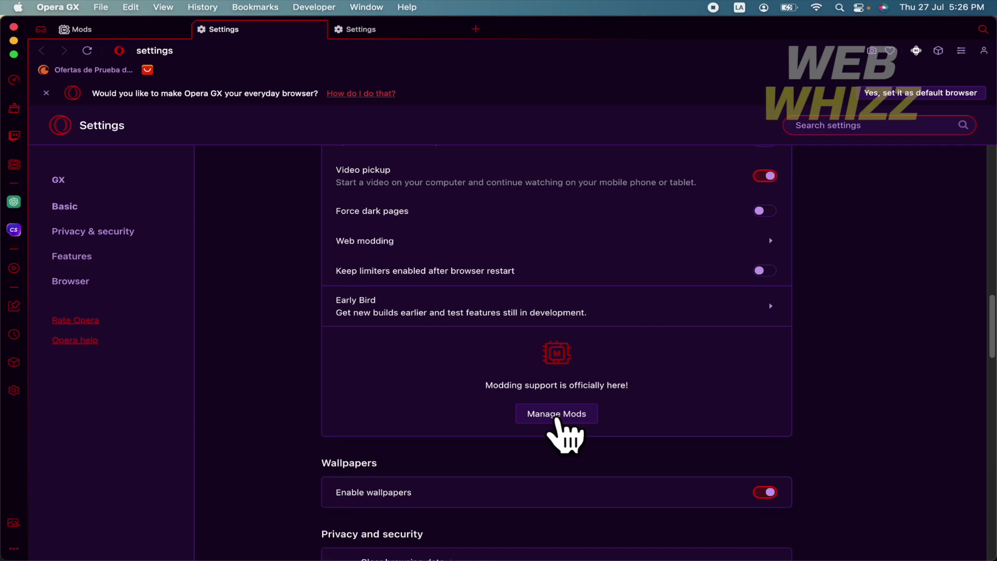
{"action": "left_click", "coordinate": [129, 29]}
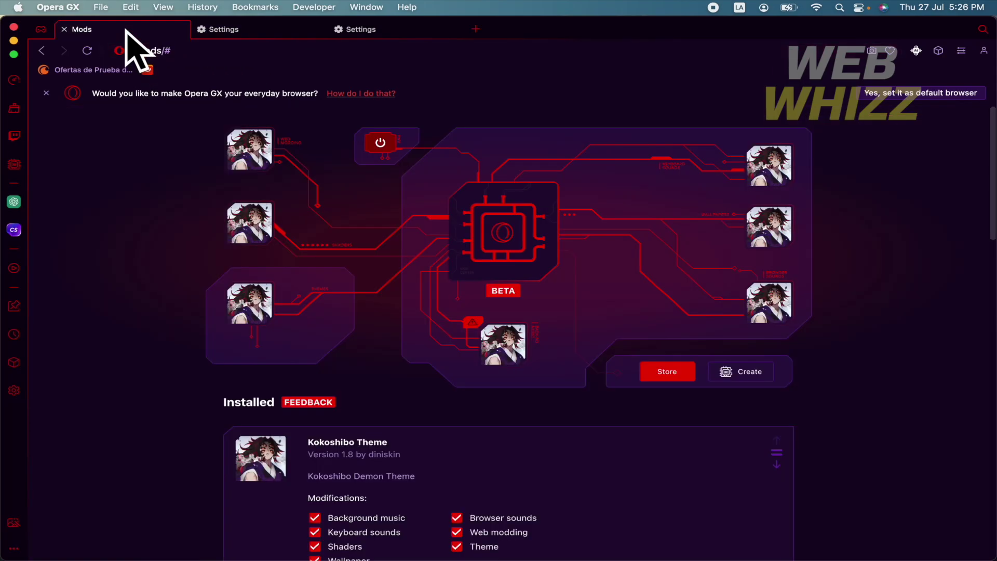
Close both Settings tabs and disable the Kokoshibo Theme mod
{"action": "left_click", "coordinate": [201, 29]}
{"action": "scroll", "coordinate": [689, 408], "scroll_direction": "down", "scroll_amount": 3}
{"action": "scroll", "coordinate": [601, 483], "scroll_direction": "down", "scroll_amount": 3}
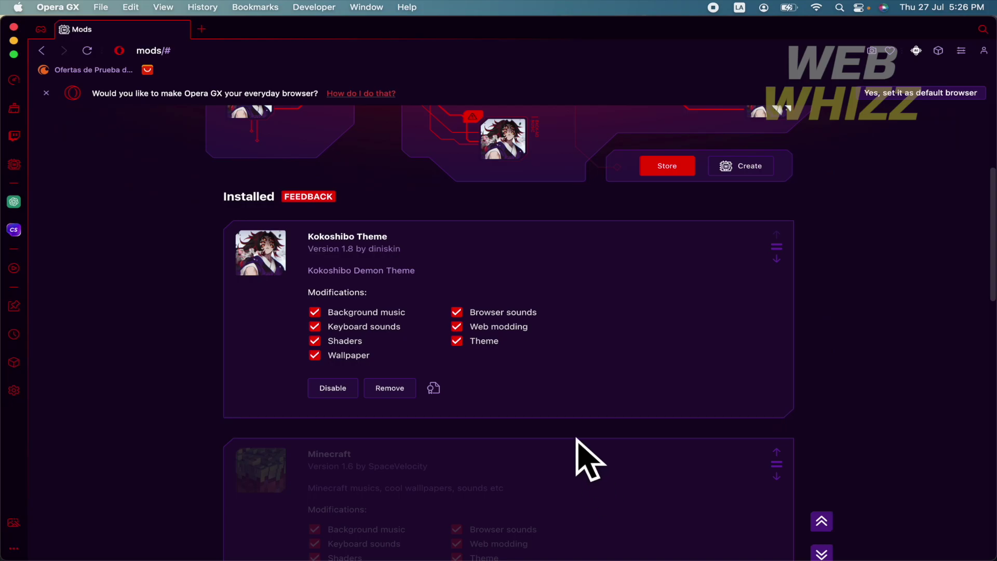
{"action": "scroll", "coordinate": [570, 335], "scroll_direction": "down", "scroll_amount": 3}
{"action": "scroll", "coordinate": [571, 343], "scroll_direction": "down", "scroll_amount": 5}
{"action": "scroll", "coordinate": [572, 343], "scroll_direction": "up", "scroll_amount": 5}
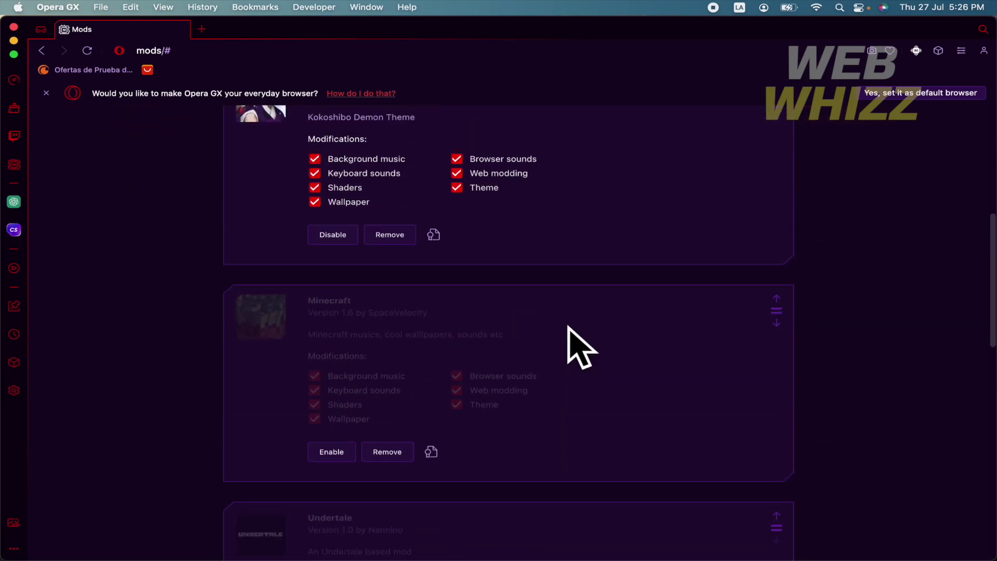
{"action": "scroll", "coordinate": [572, 343], "scroll_direction": "up", "scroll_amount": 2}
{"action": "scroll", "coordinate": [571, 343], "scroll_direction": "up", "scroll_amount": 3}
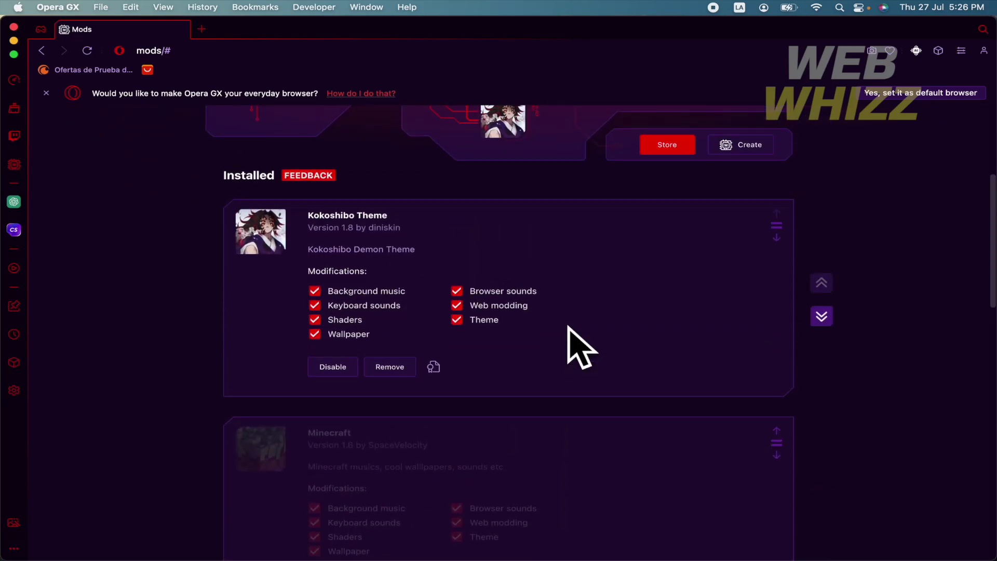
{"action": "left_click", "coordinate": [334, 373]}
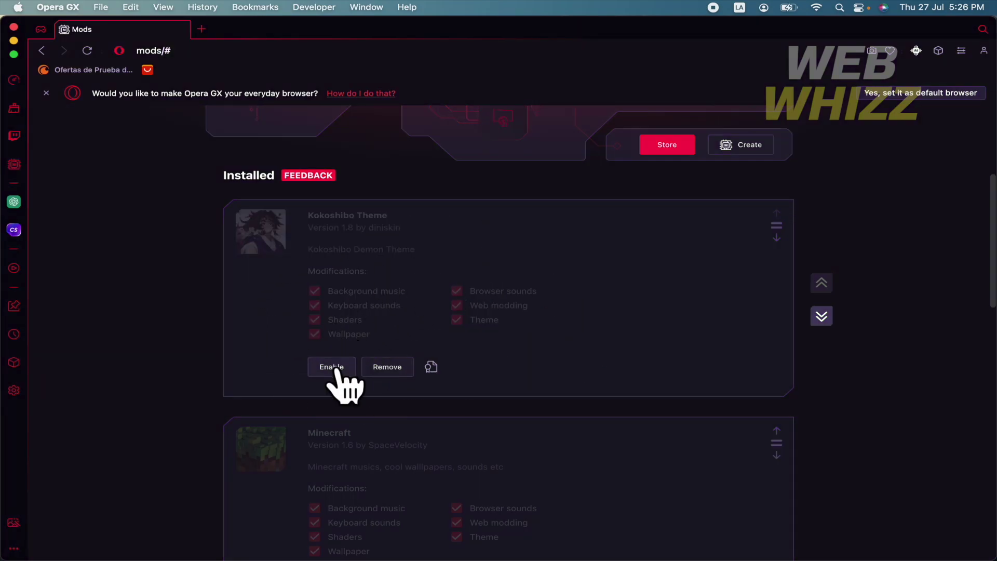
{"action": "scroll", "coordinate": [261, 339], "scroll_direction": "up", "scroll_amount": 1}
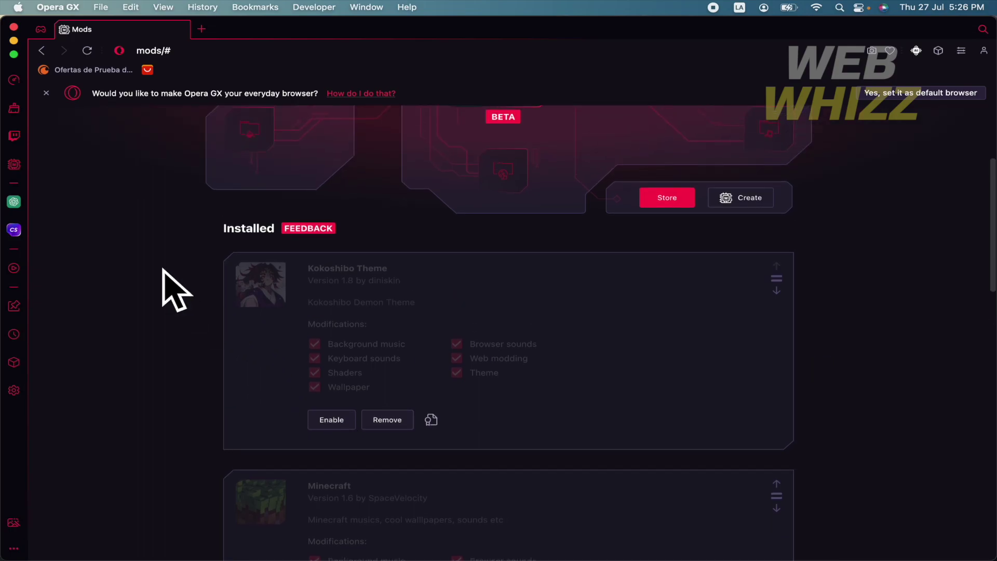
Open a new Speed Dial tab, return to Mods and re-enable Kokoshibo Theme
{"action": "left_click", "coordinate": [202, 30]}
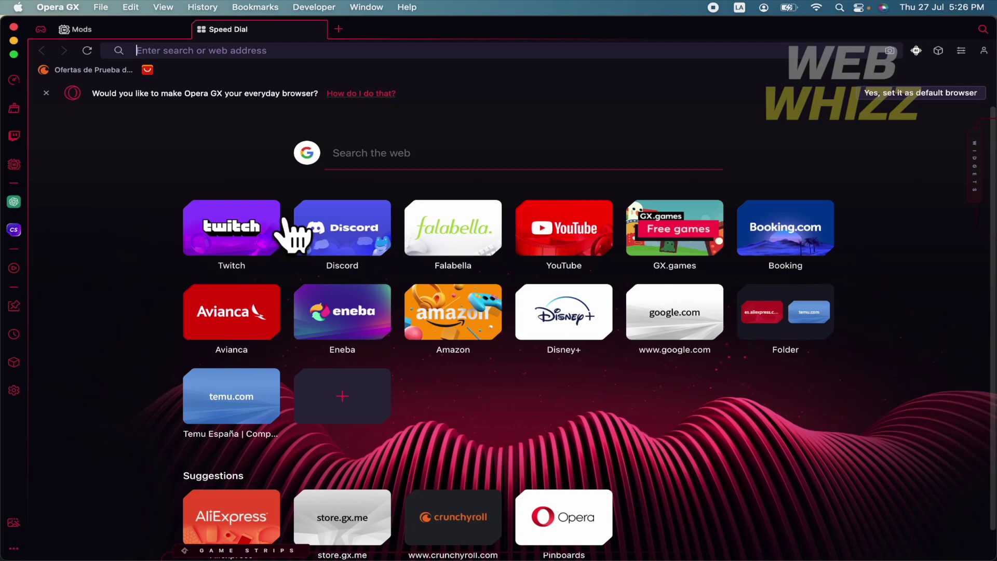
{"action": "left_click", "coordinate": [109, 29]}
{"action": "left_click", "coordinate": [328, 421]}
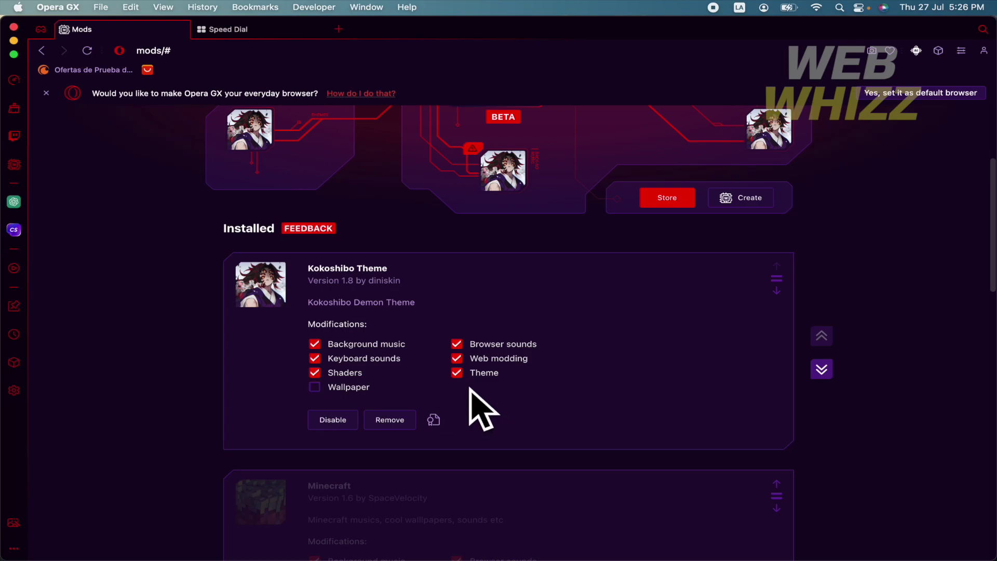
Restore Kokoshibo's Wallpaper option, enable Minecraft and preview its Speed Dial wallpaper
{"action": "left_click", "coordinate": [459, 349]}
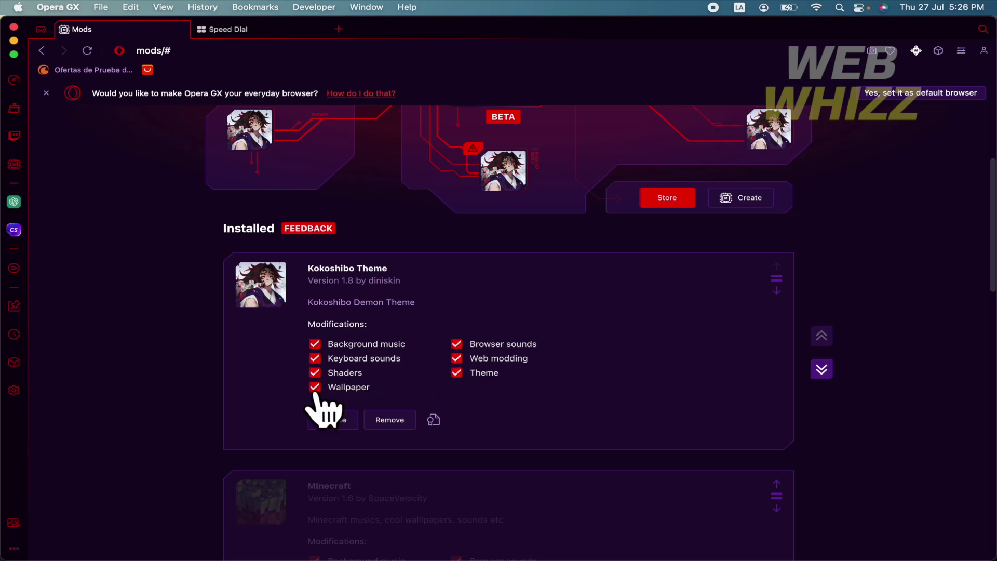
{"action": "left_click", "coordinate": [331, 419]}
{"action": "left_click", "coordinate": [334, 480]}
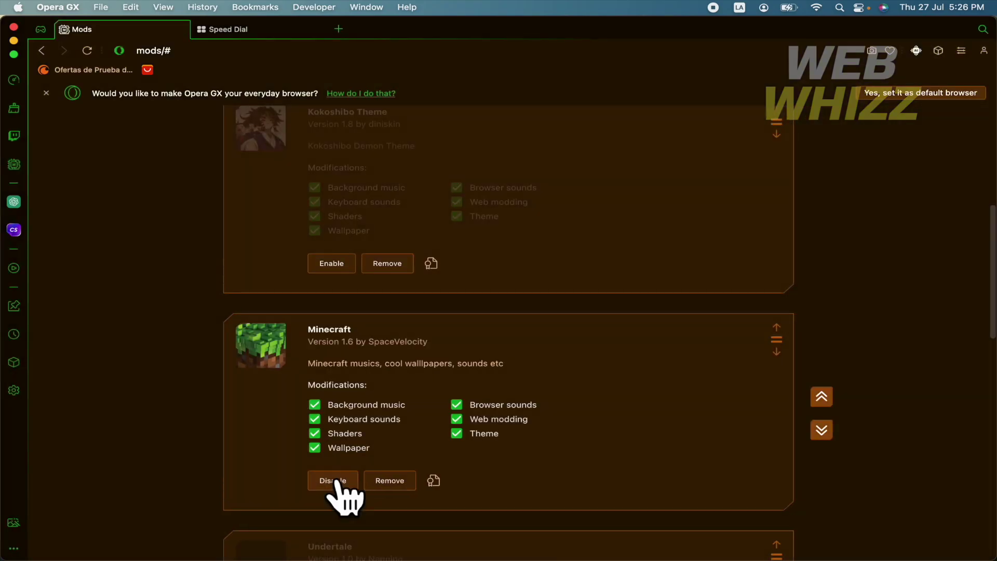
{"action": "left_click", "coordinate": [261, 29]}
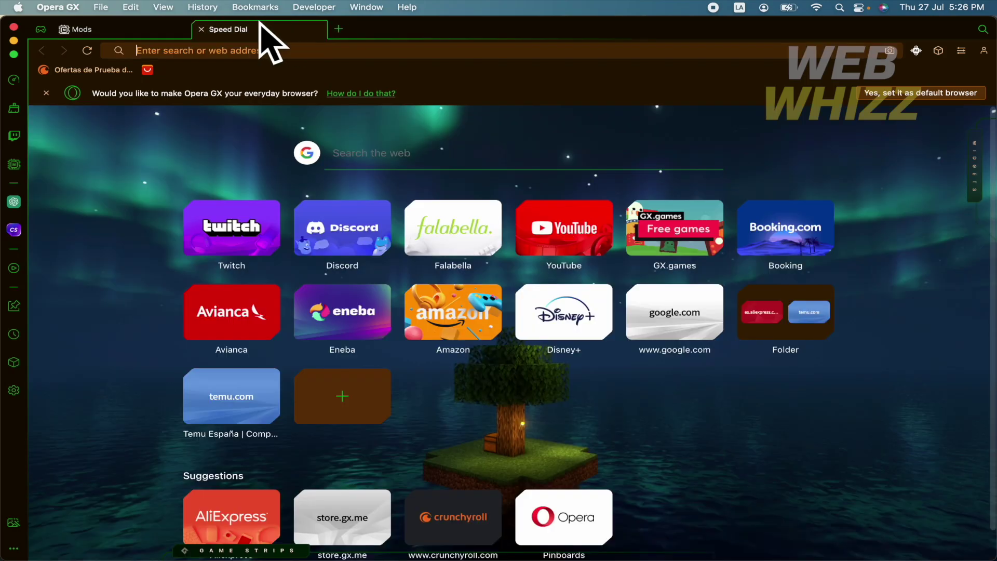
{"action": "left_click", "coordinate": [140, 29]}
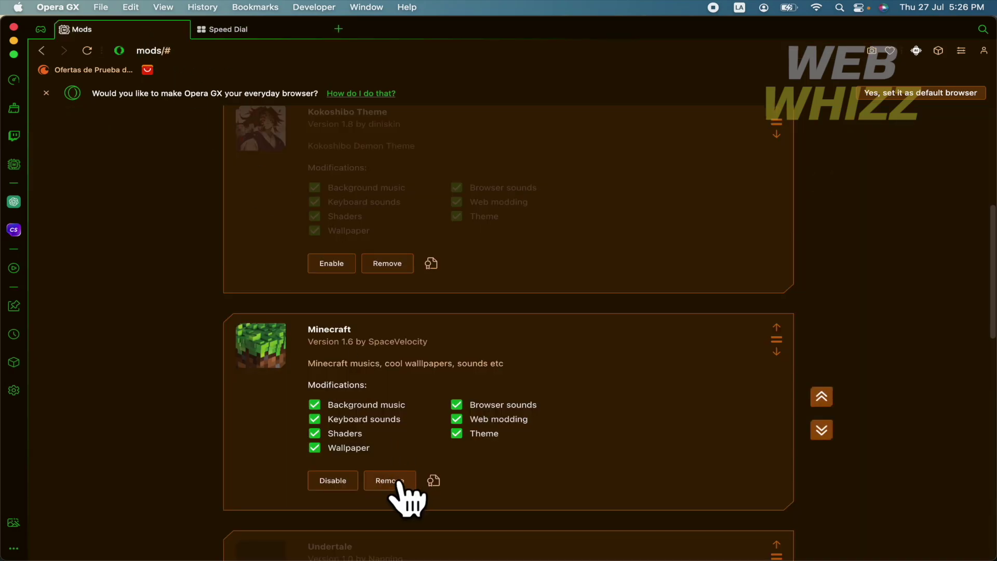
{"action": "scroll", "coordinate": [398, 476], "scroll_direction": "down", "scroll_amount": 4}
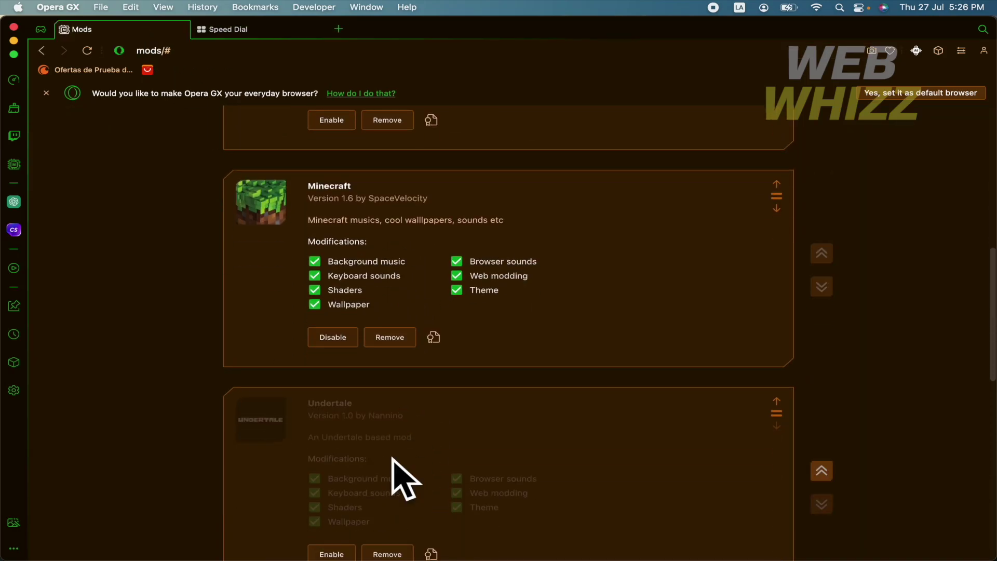
Disable Minecraft, enable Undertale, then remove Undertale and confirm the removal
{"action": "left_click", "coordinate": [333, 336]}
{"action": "scroll", "coordinate": [335, 421], "scroll_direction": "down", "scroll_amount": 4}
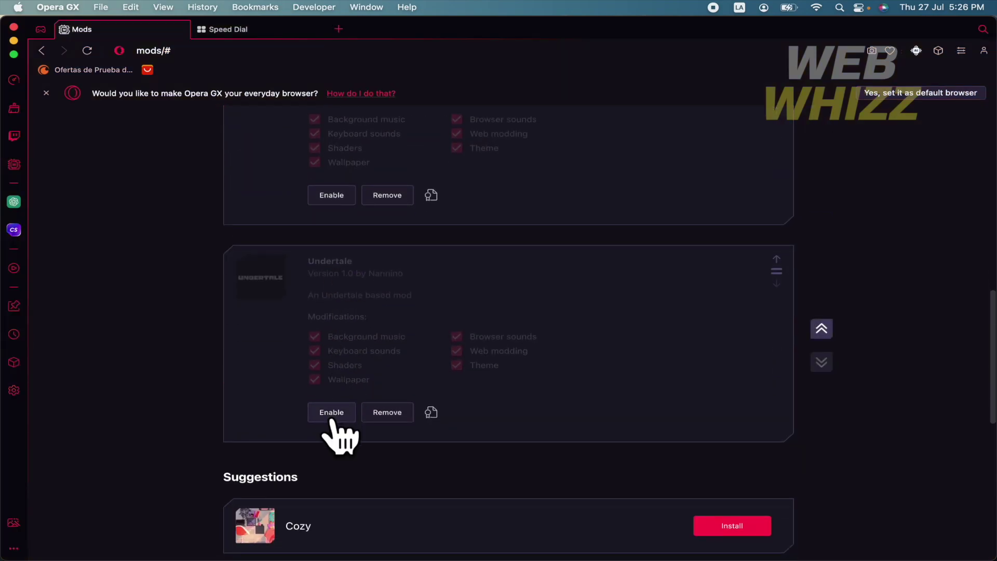
{"action": "left_click", "coordinate": [332, 413]}
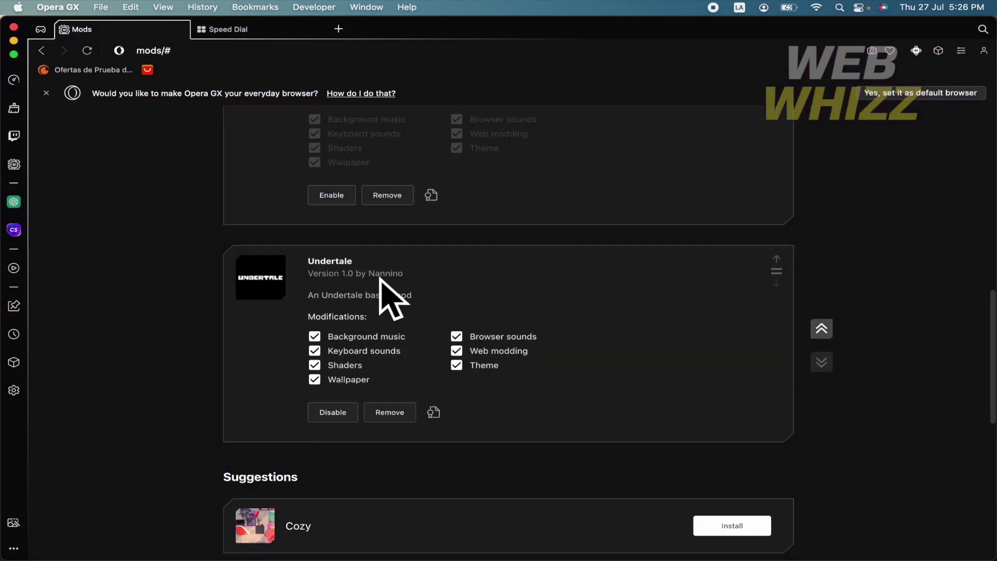
{"action": "left_click", "coordinate": [392, 413]}
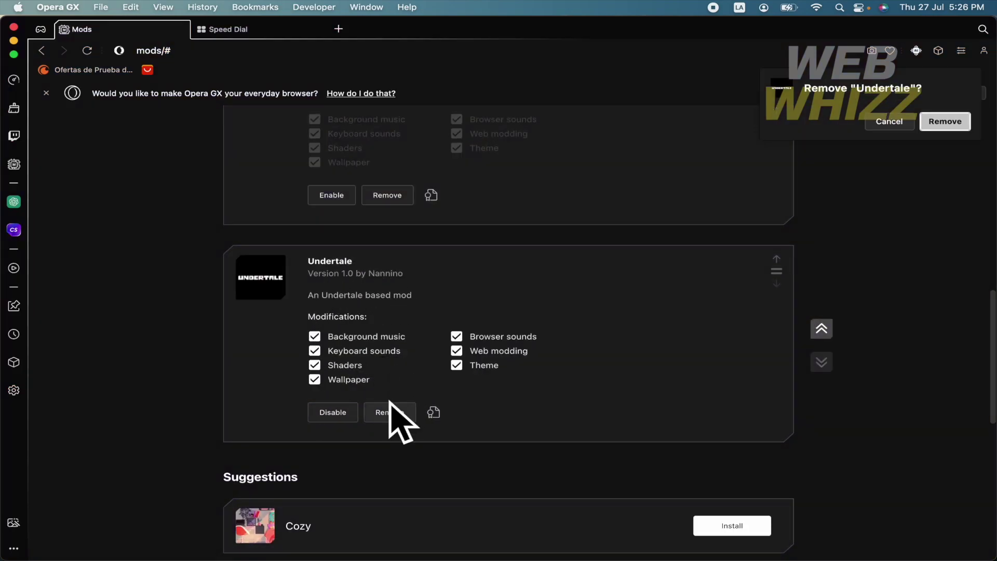
{"action": "left_click", "coordinate": [944, 122]}
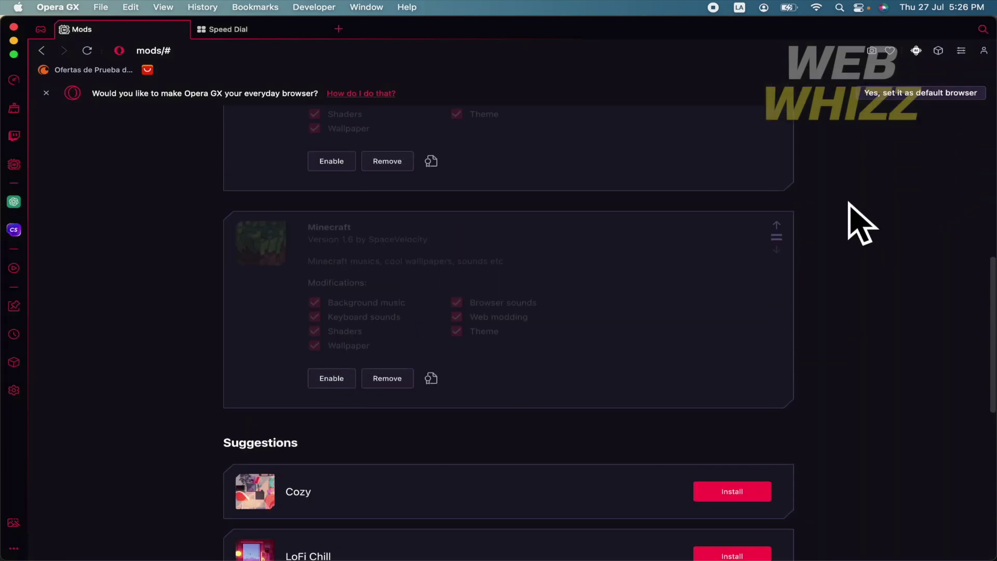